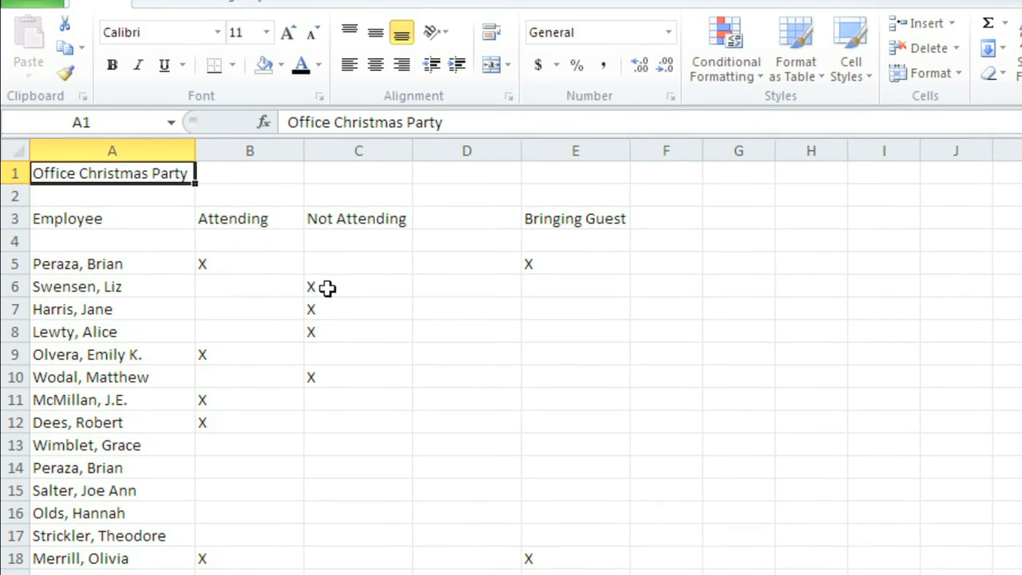
Review the existing attendance marks and select them in B5:C12
left_click(285, 265)
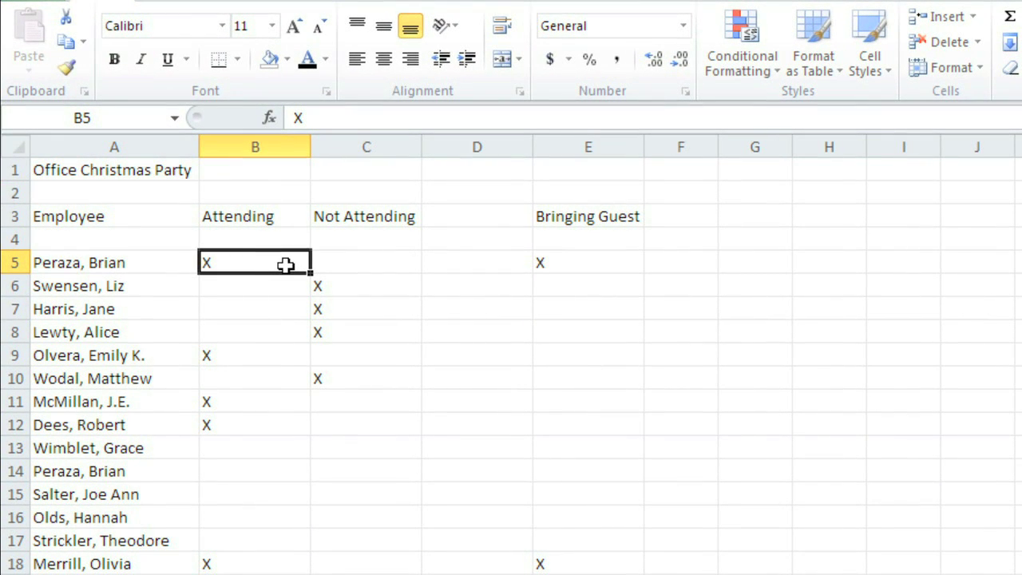
key("Down")
key("Right")
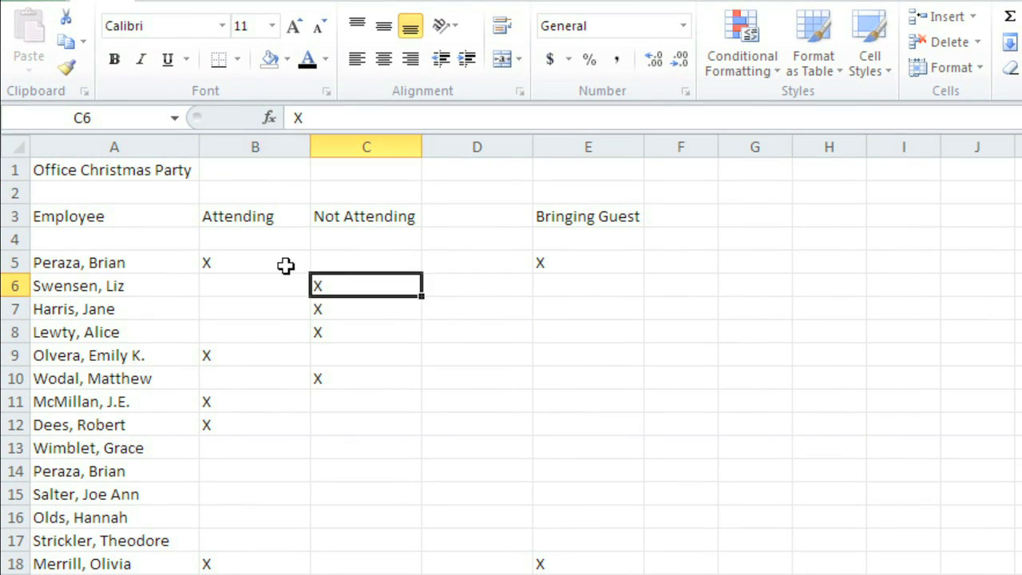
key("Down")
key("Down")
key("Left")
key("Down")
key("Down")
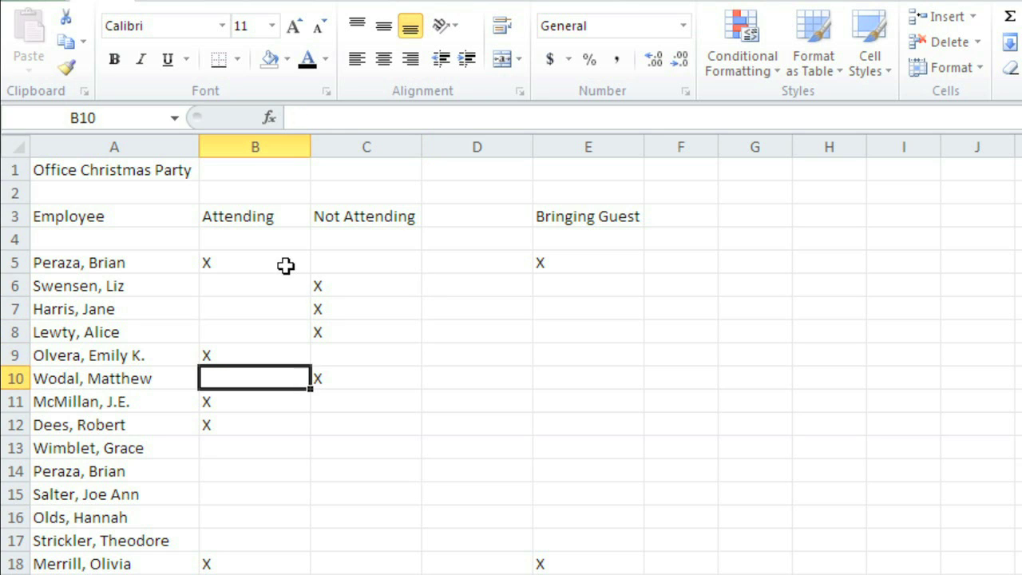
key("Down")
key("Down")
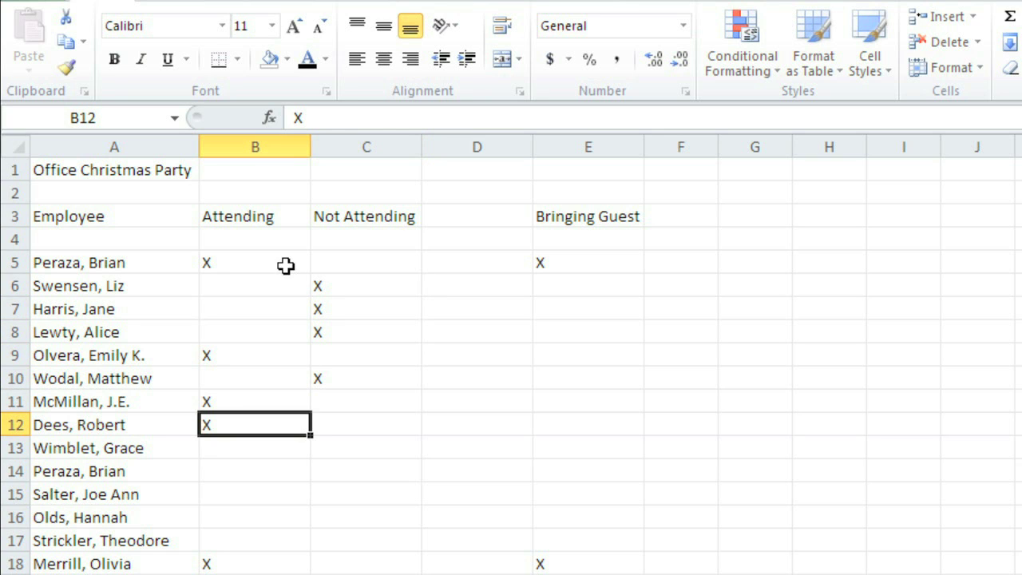
left_click_drag(286, 266, 358, 417)
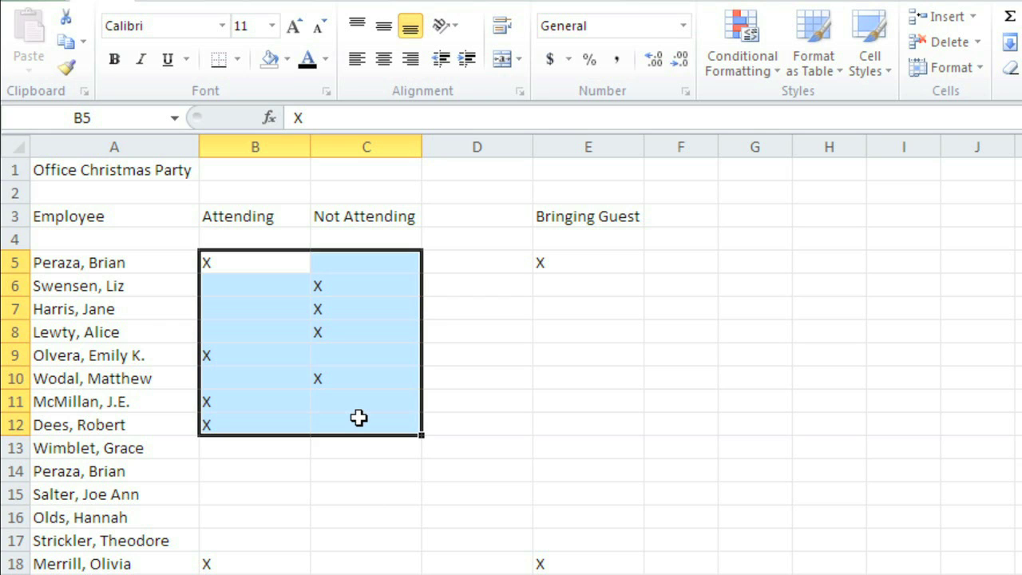
Enter a capital X in B13, replacing the lowercase x first typed
left_click(175, 443)
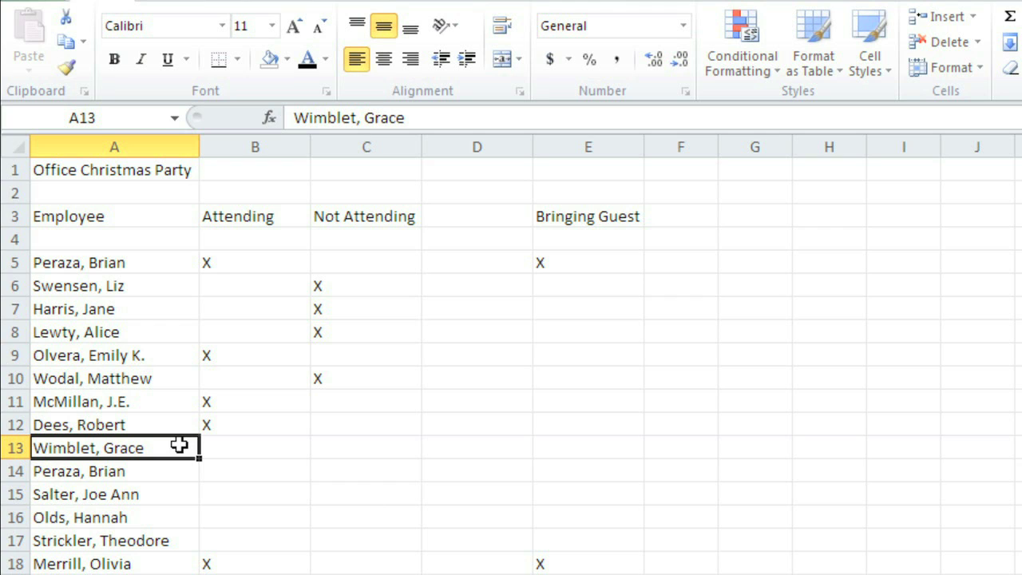
left_click(271, 445)
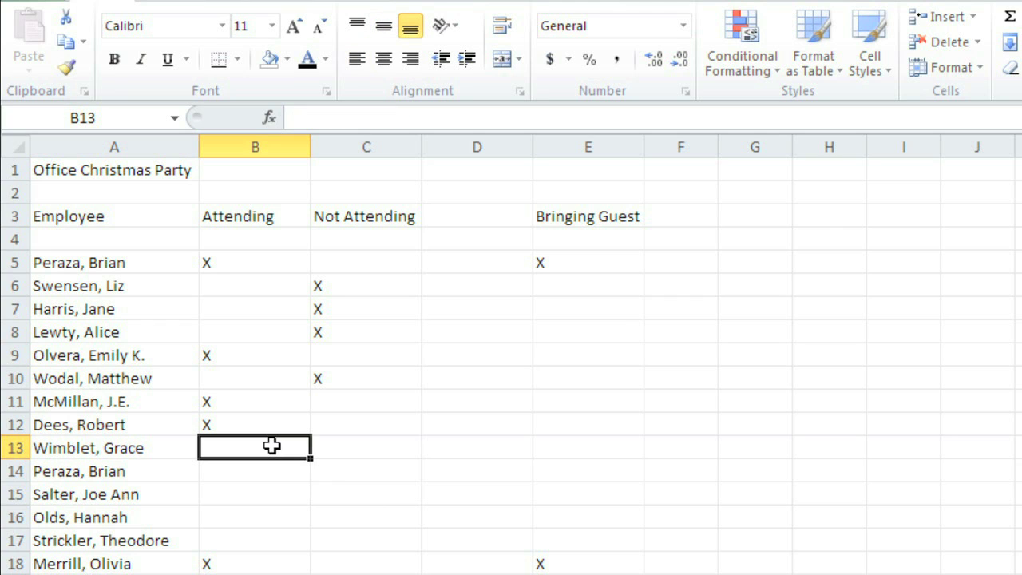
type("x")
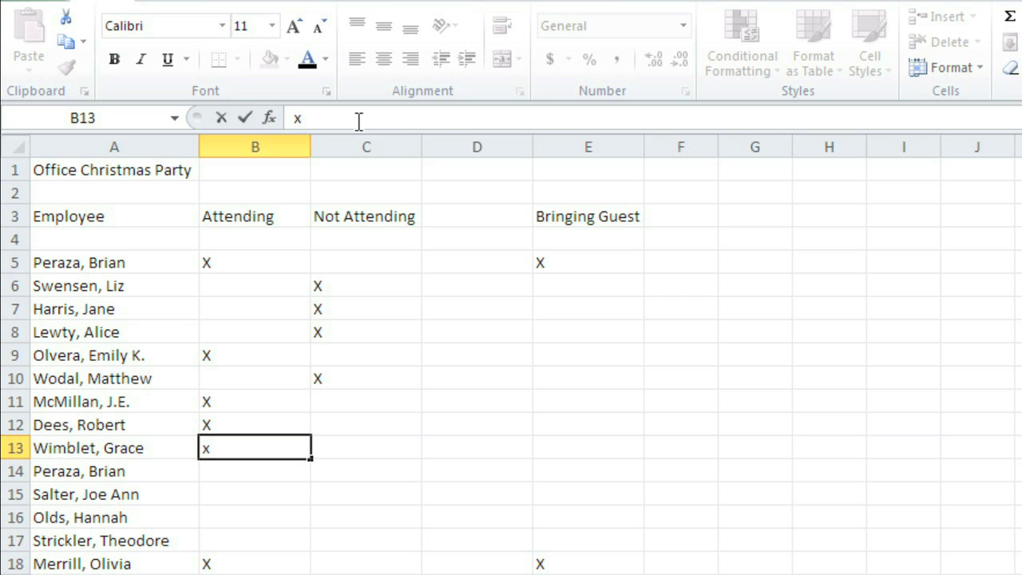
key("BackSpace")
type("X")
left_click(250, 470)
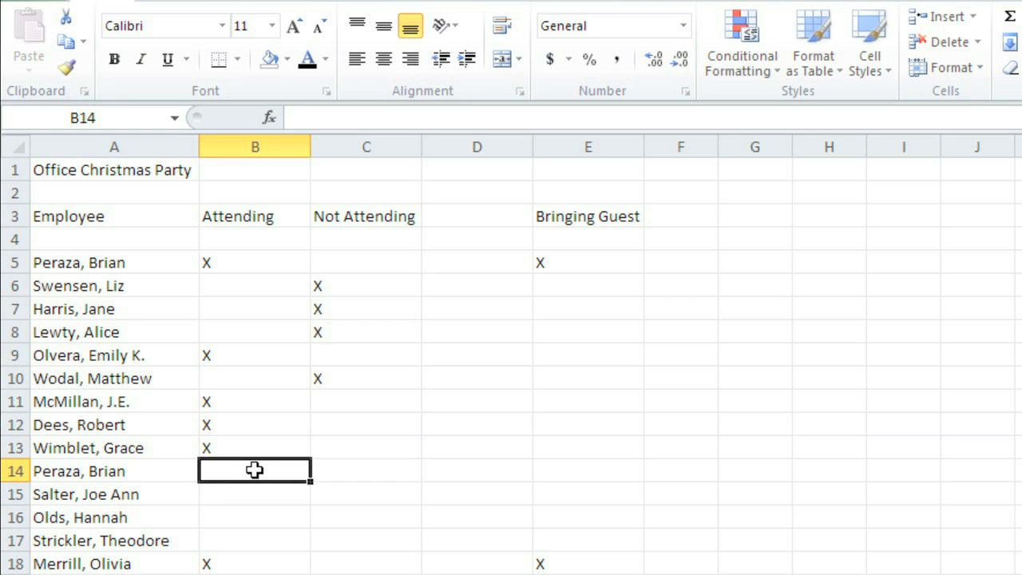
left_click(170, 468)
Compare row 14 with row 5, then clear and delete the duplicate row 14
left_click(160, 264)
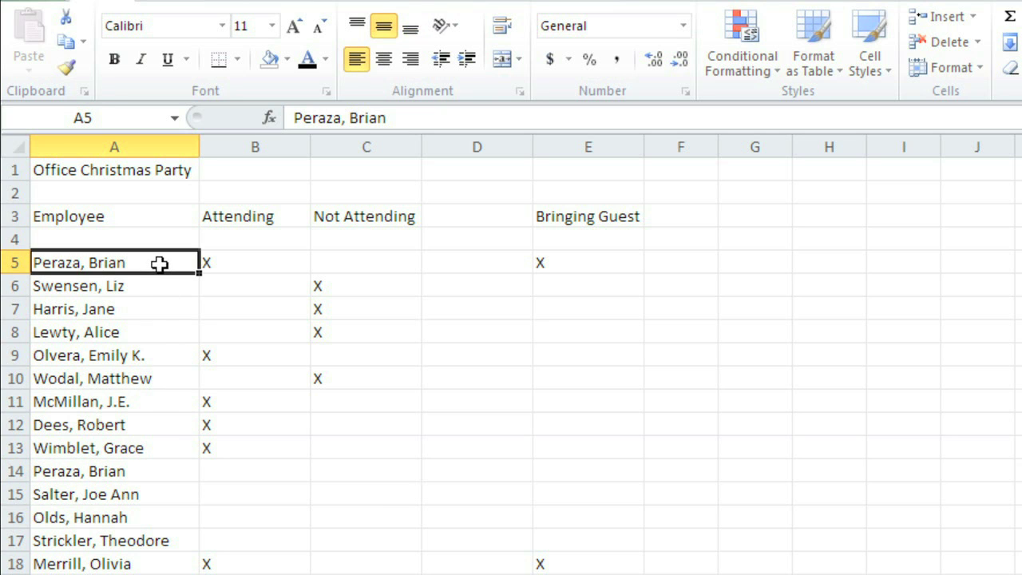
left_click(17, 471)
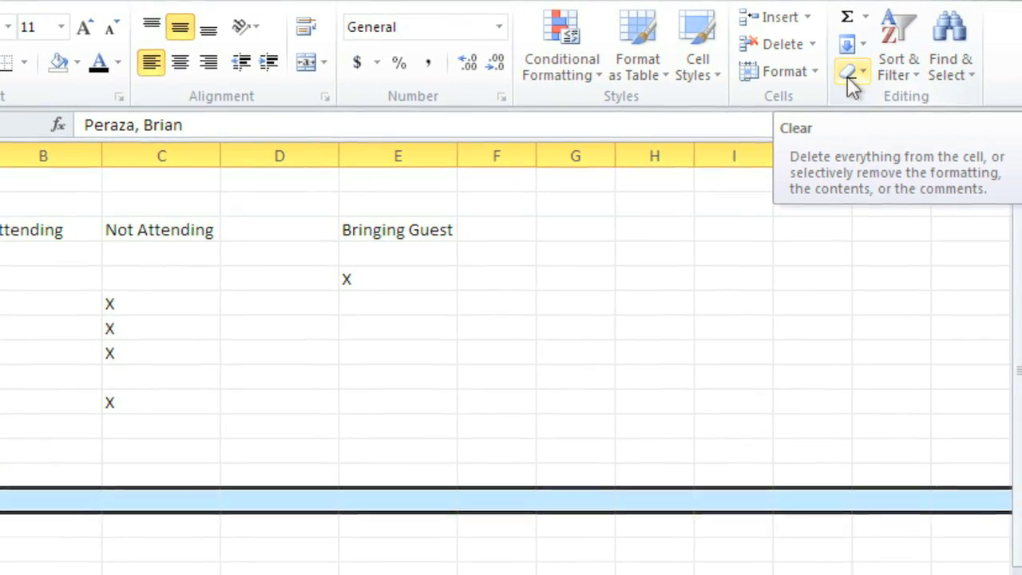
left_click(837, 82)
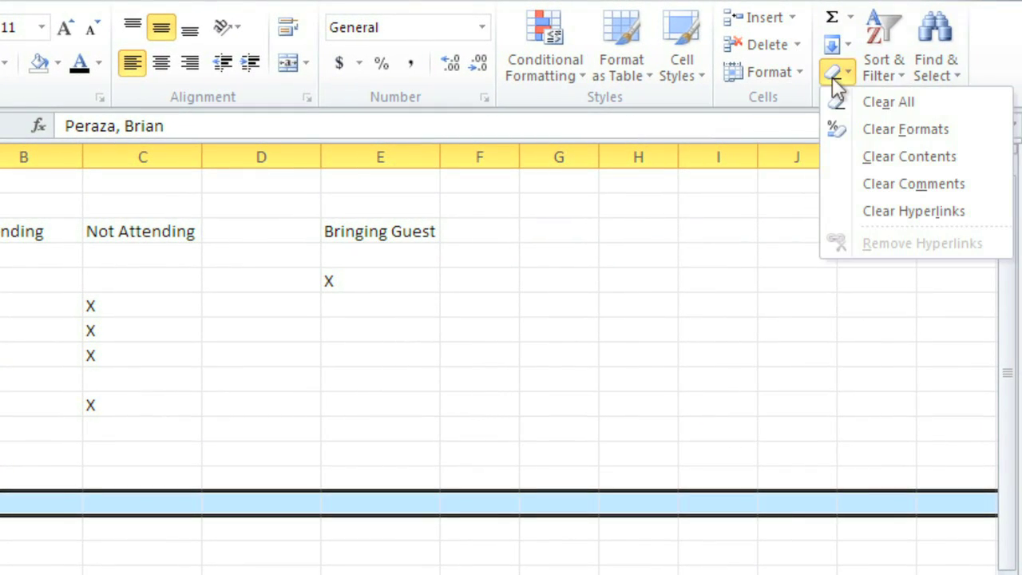
left_click(840, 157)
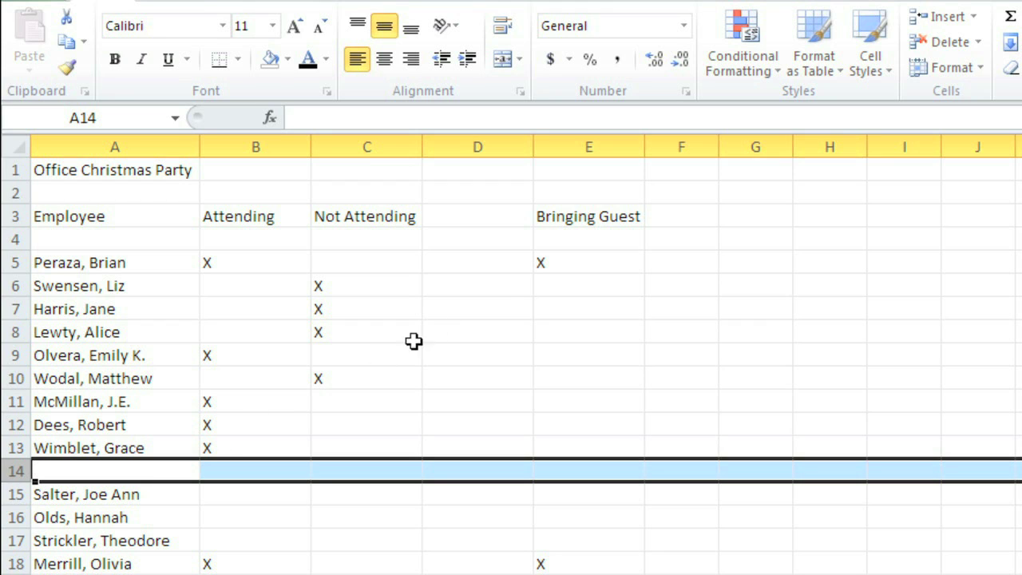
left_click(945, 44)
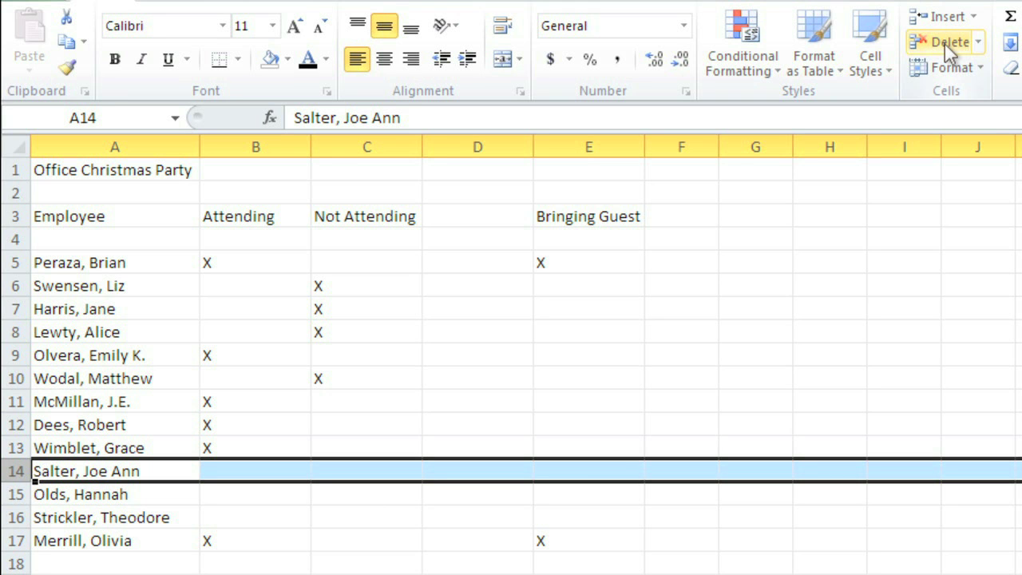
Copy the X from C7 and paste it into Bringing Guest cells E11:E13
left_click(402, 311)
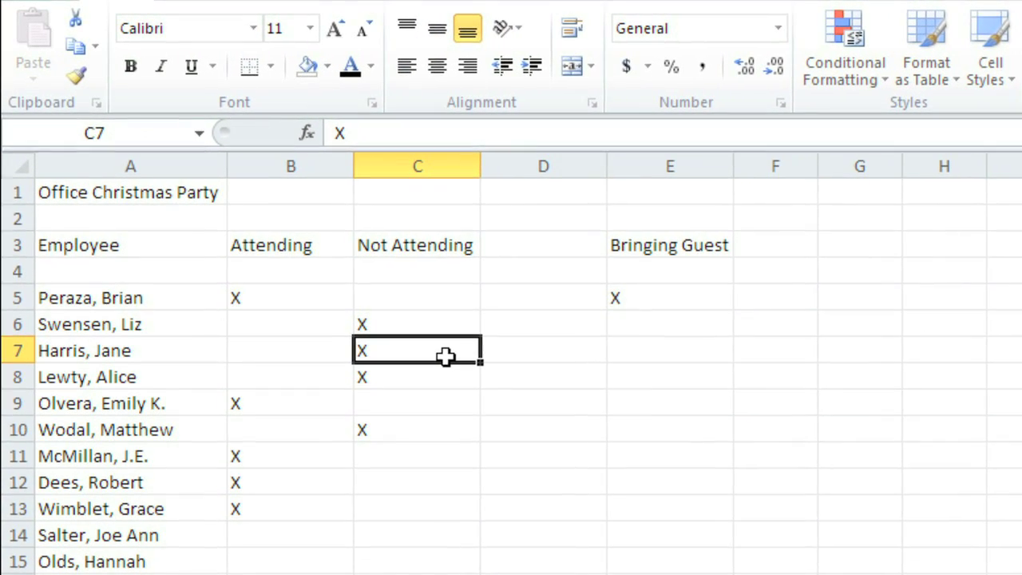
left_click(76, 46)
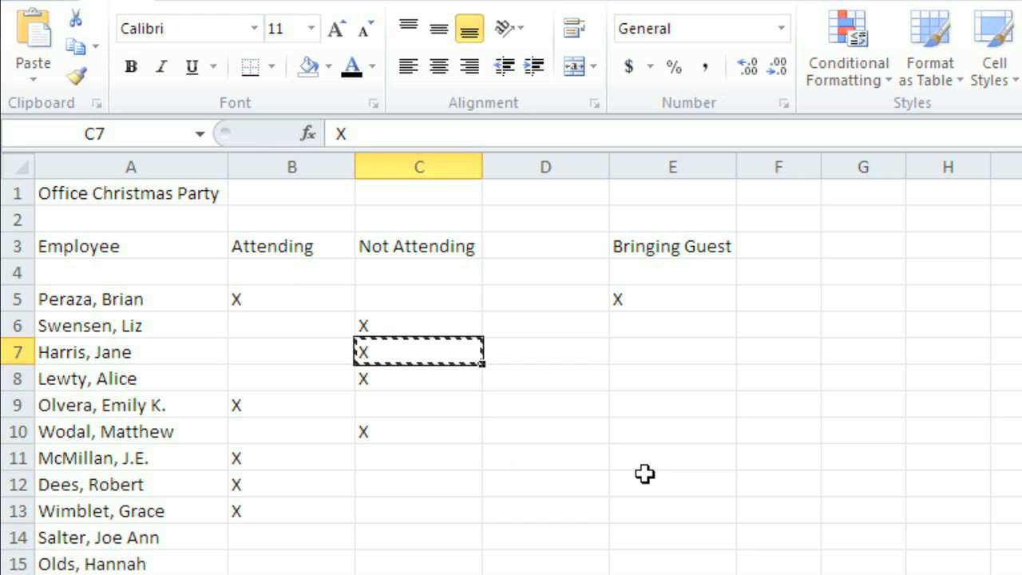
left_click_drag(646, 460, 643, 508)
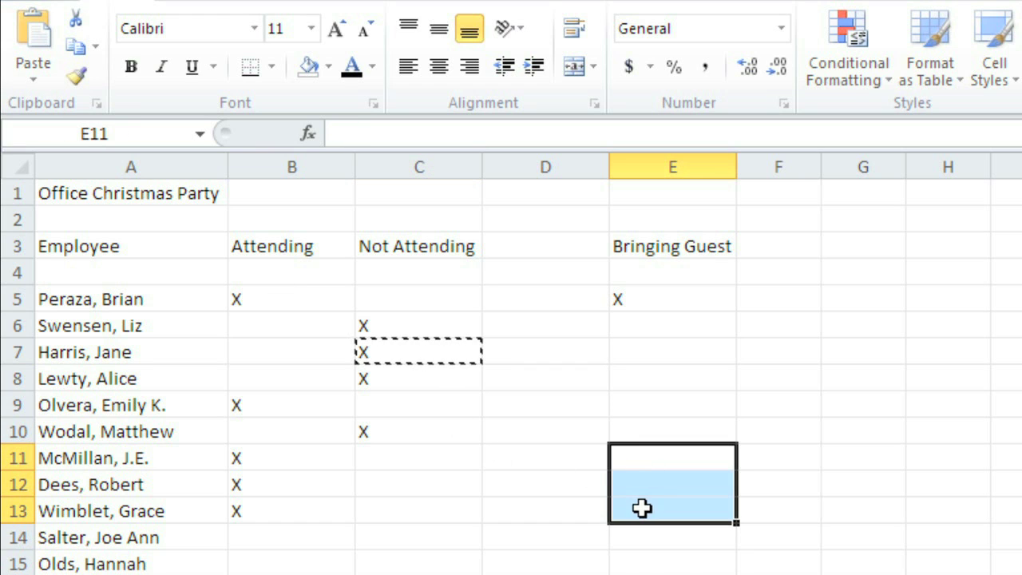
left_click(42, 36)
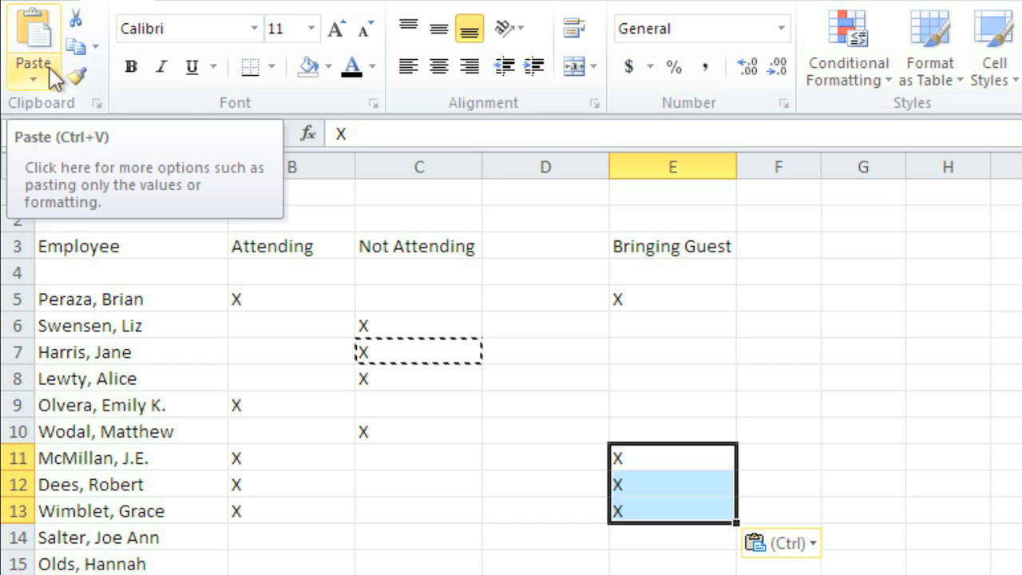
left_click(50, 69)
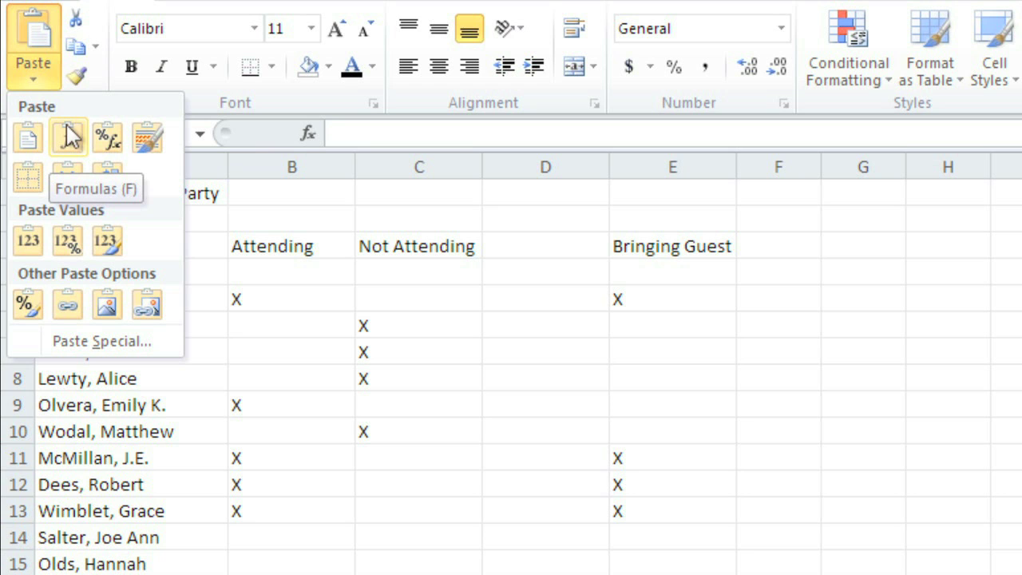
Cut the X marks from C6:C7 and paste them into Attending cells B6:B7
left_click(399, 319)
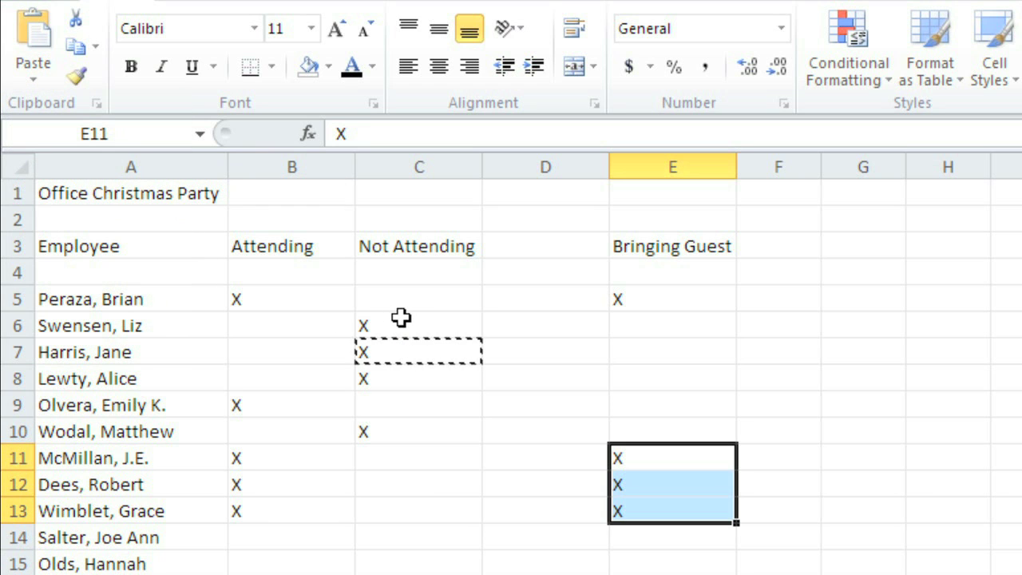
left_click(401, 322)
left_click_drag(401, 321, 401, 357)
right_click(402, 356)
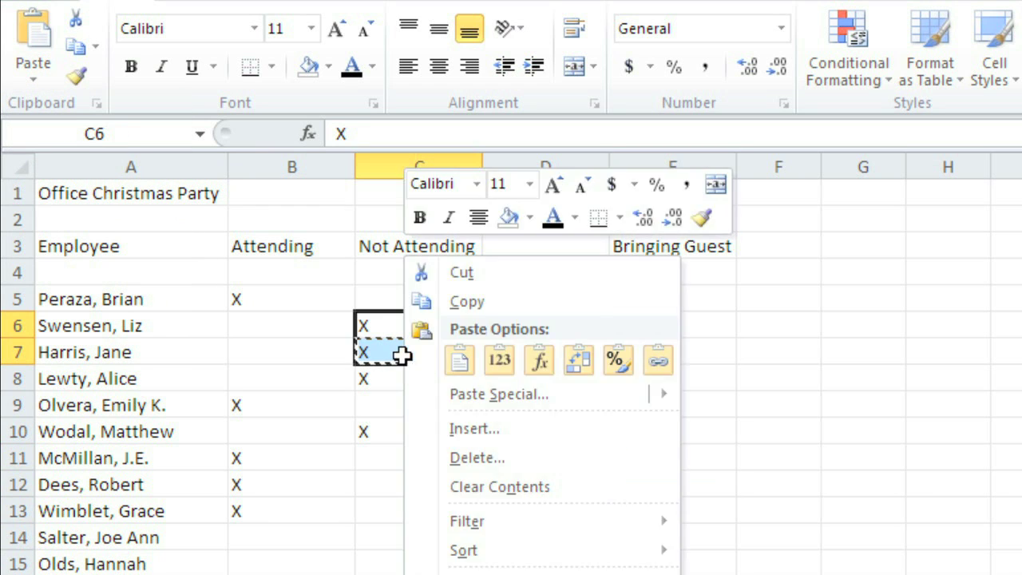
left_click(445, 274)
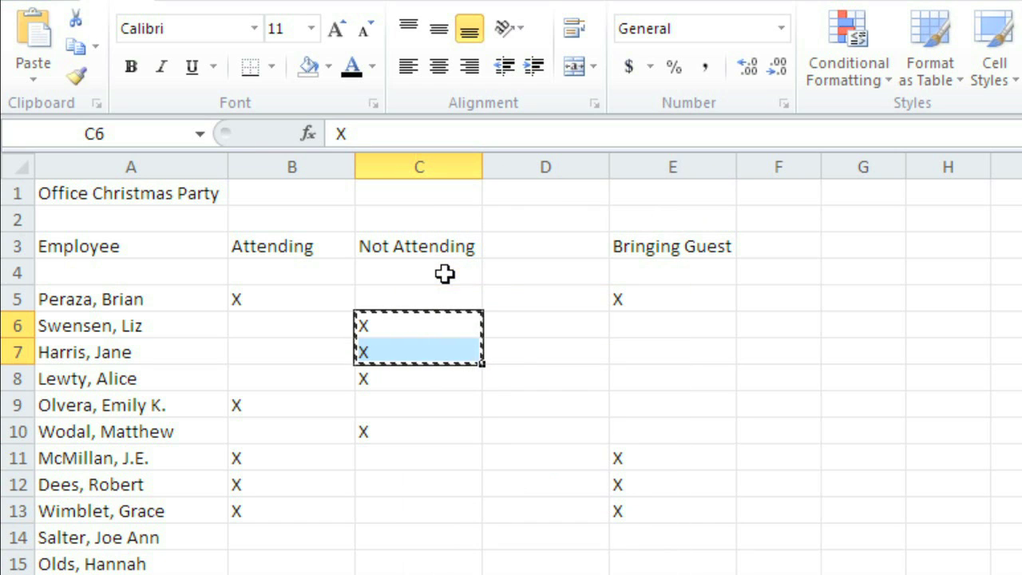
left_click_drag(306, 323, 306, 349)
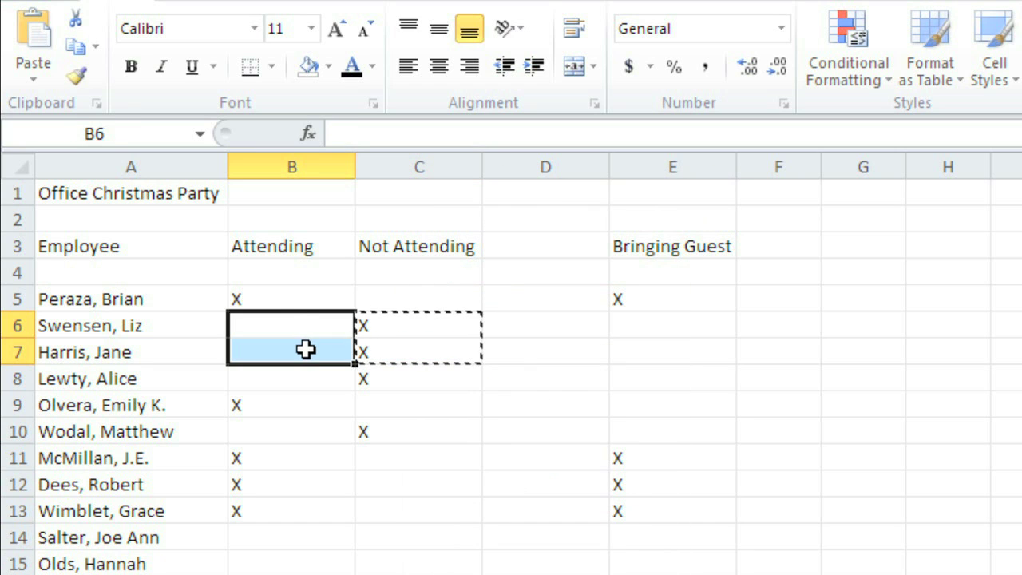
right_click(306, 352)
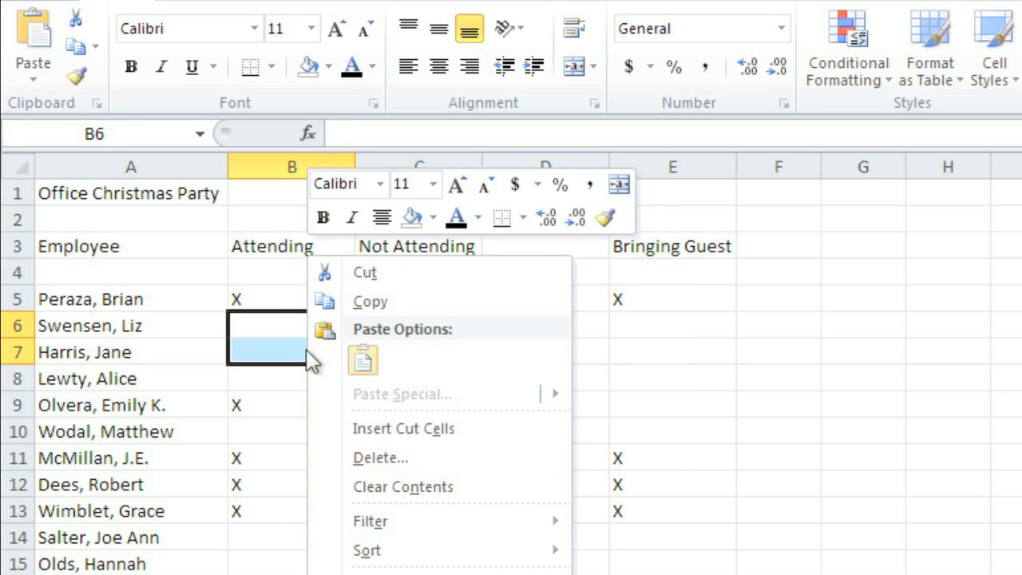
left_click(361, 364)
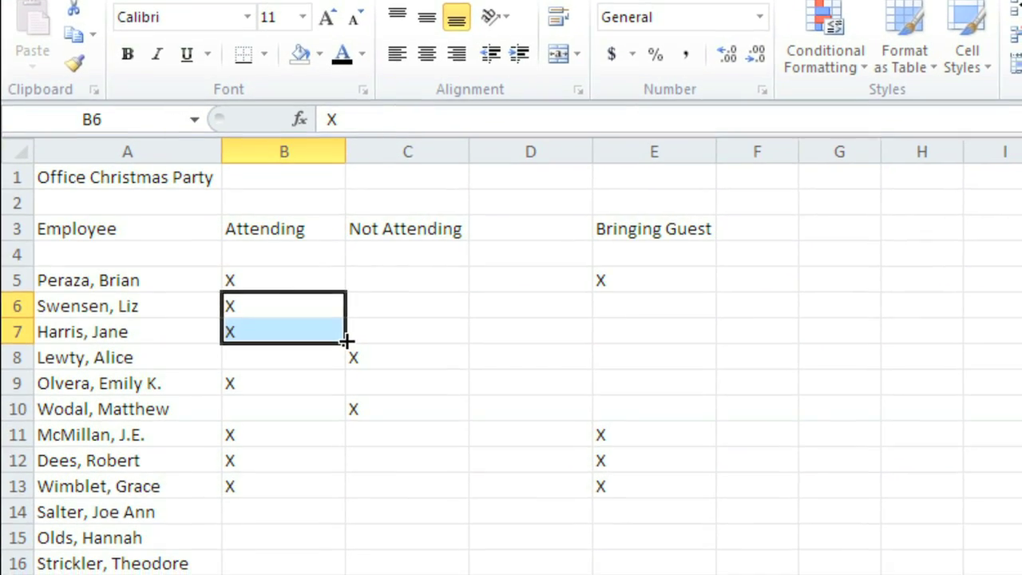
Select Bringing Guest cells E3:E17 and drag them into D3:D17
left_click_drag(627, 228, 626, 309)
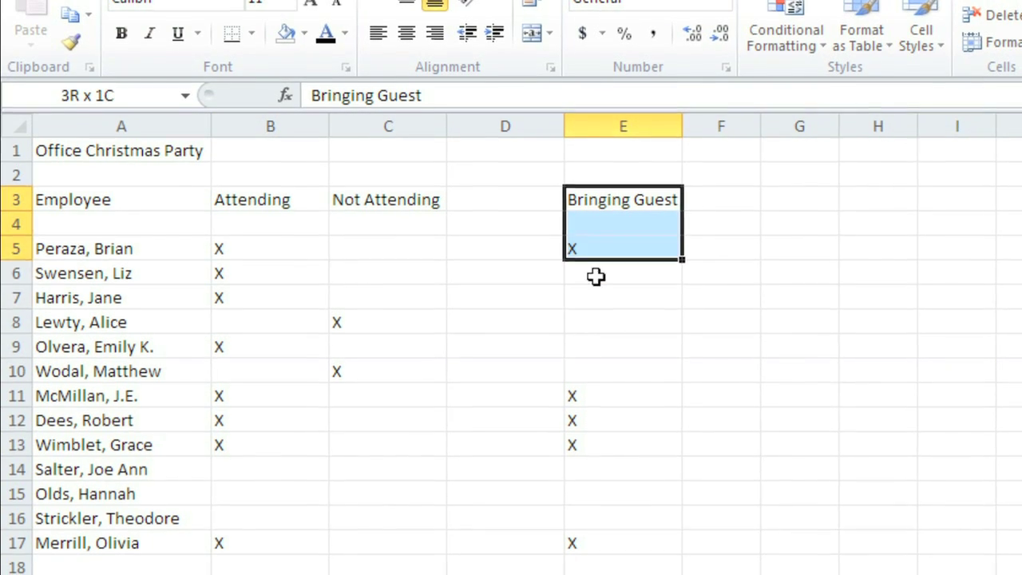
left_click_drag(597, 277, 608, 531)
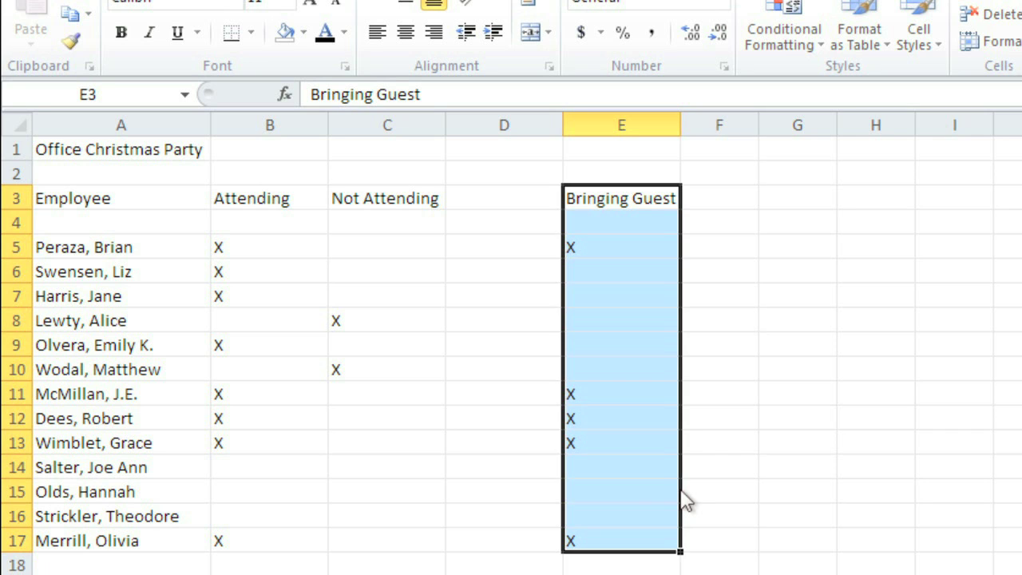
left_click_drag(565, 492, 552, 489)
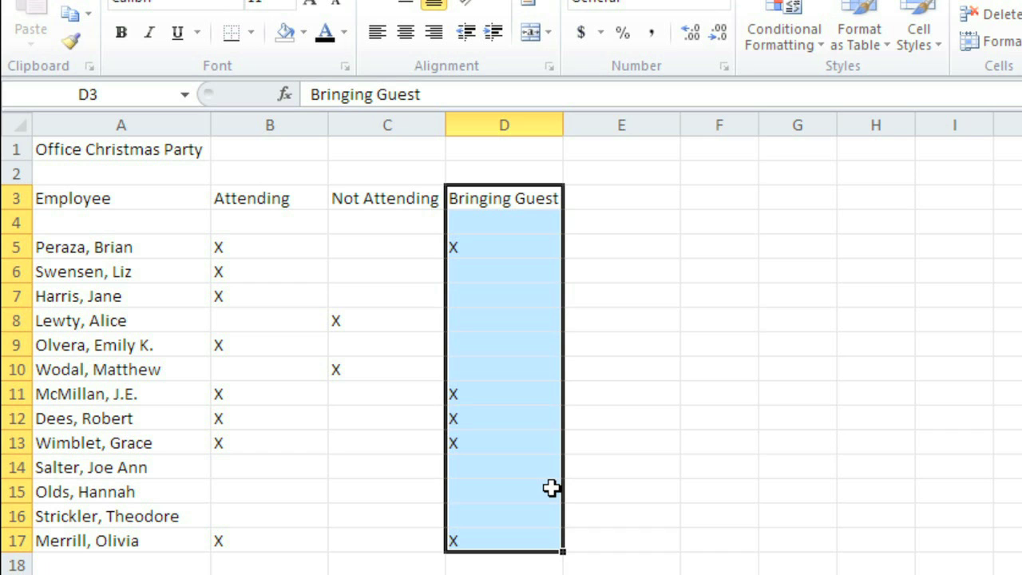
Fill the X in B17 upward into B14:B16 with the fill handle
left_click(298, 537)
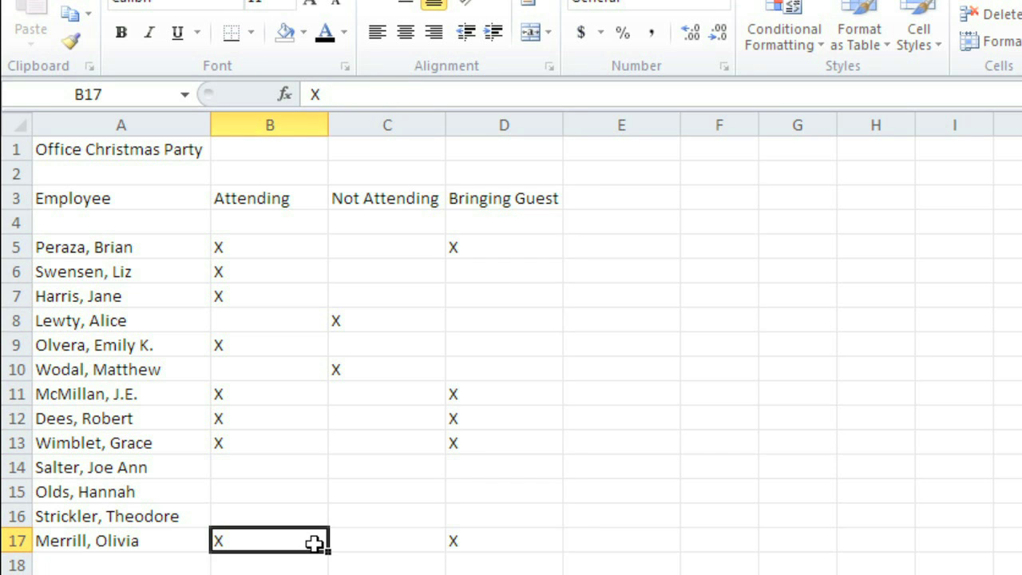
left_click_drag(329, 551, 325, 459)
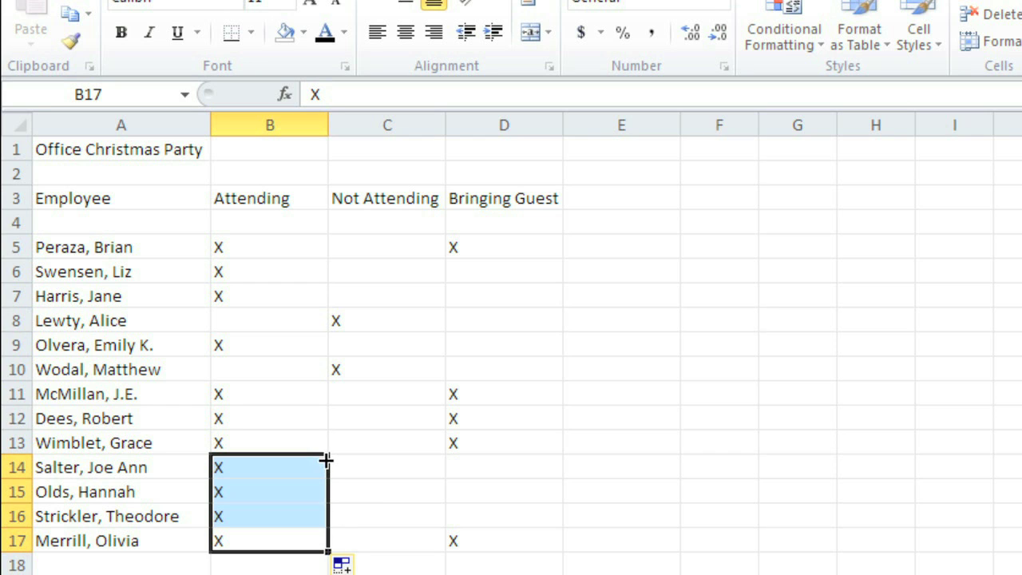